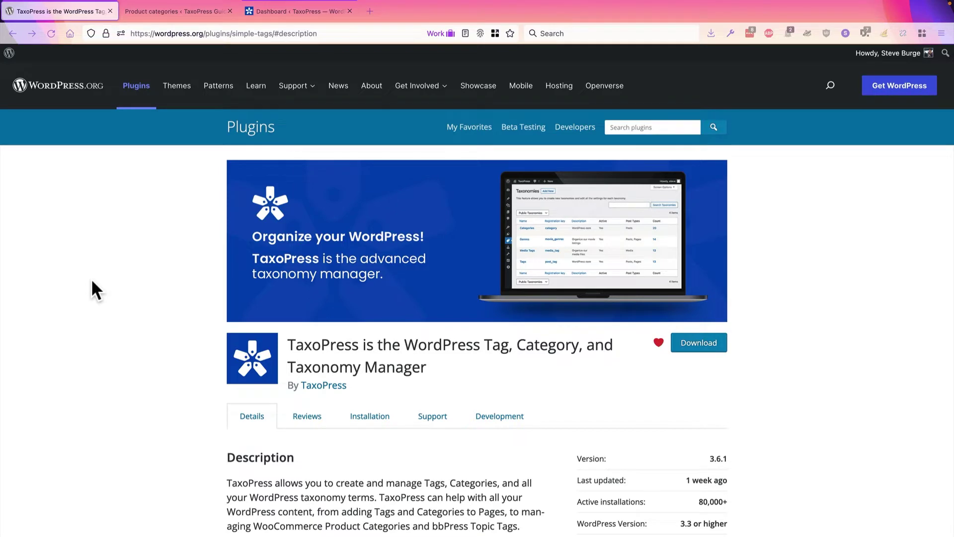
# Step: Switch to the store's Product categories admin page listing Apples, Bananas, Carrots and Eggs
pyautogui.click(154, 10)
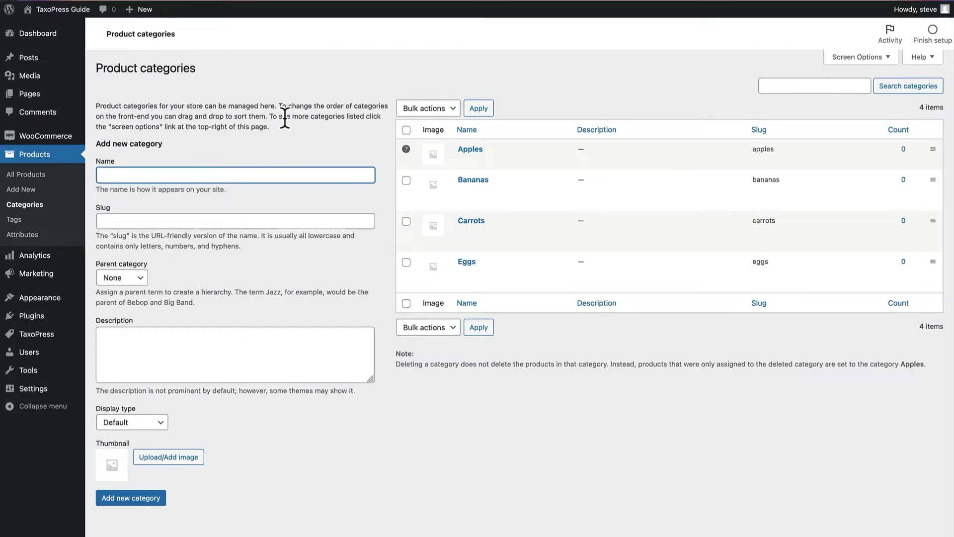
# Step: Go to TaxoPress > Auto Terms to list the rules, including the existing 'Auto term' rule for Tags
pyautogui.moveTo(32, 342)
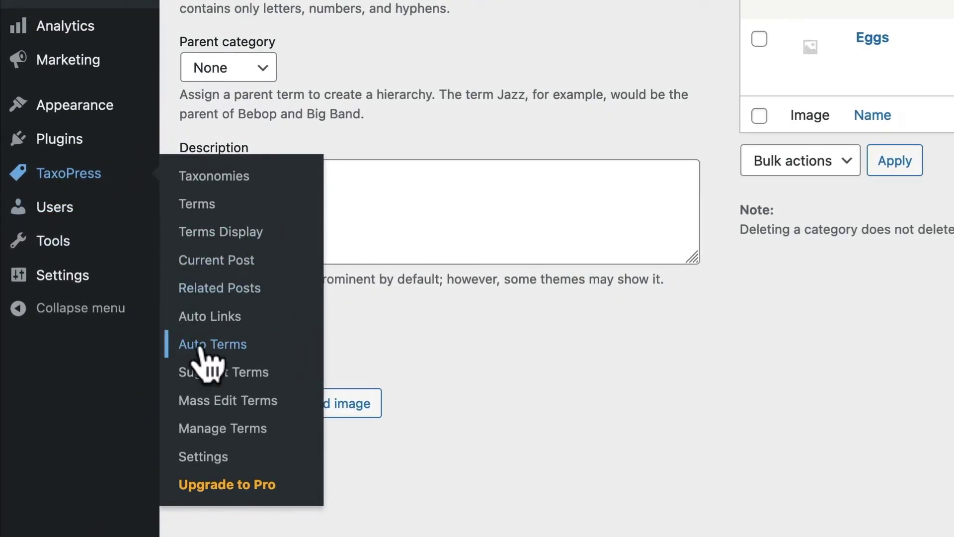
pyautogui.click(201, 346)
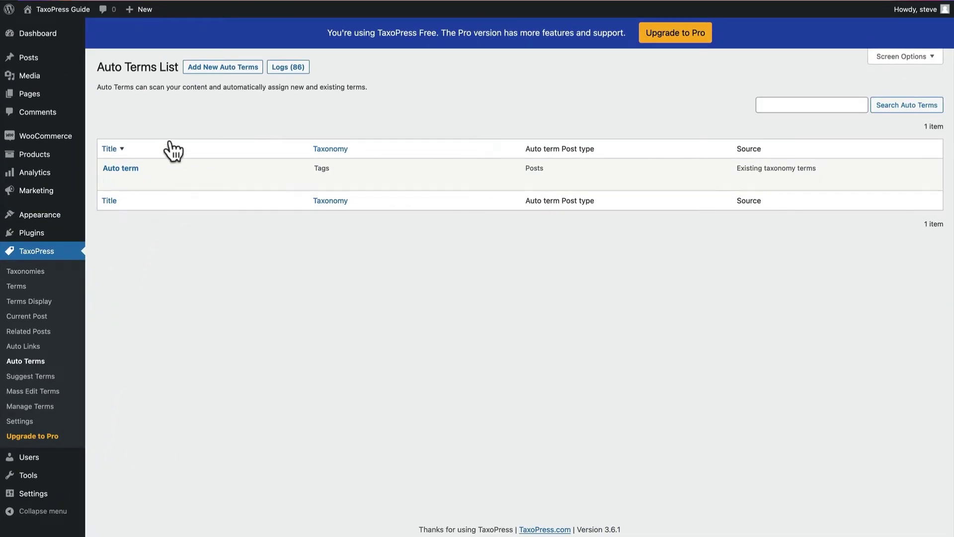
pyautogui.moveTo(219, 186)
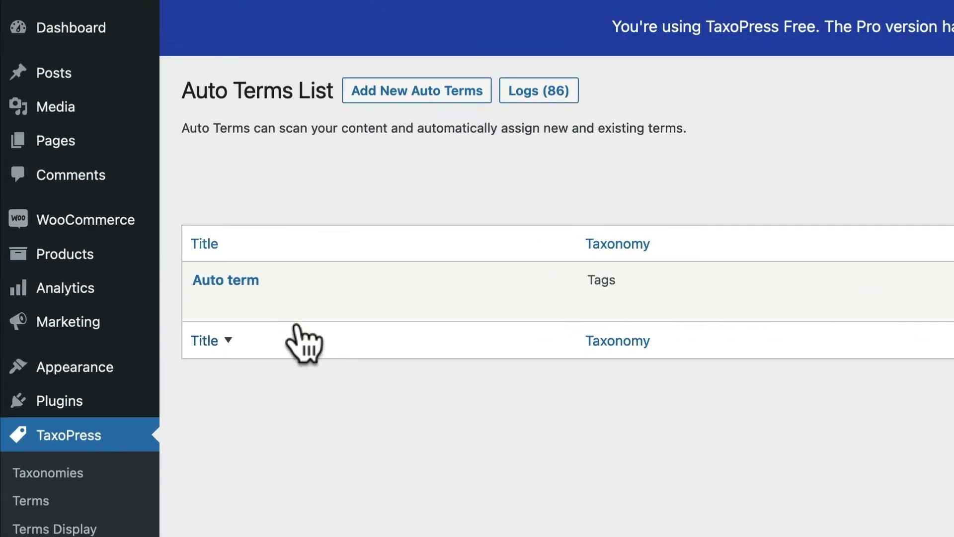
pyautogui.moveTo(245, 305)
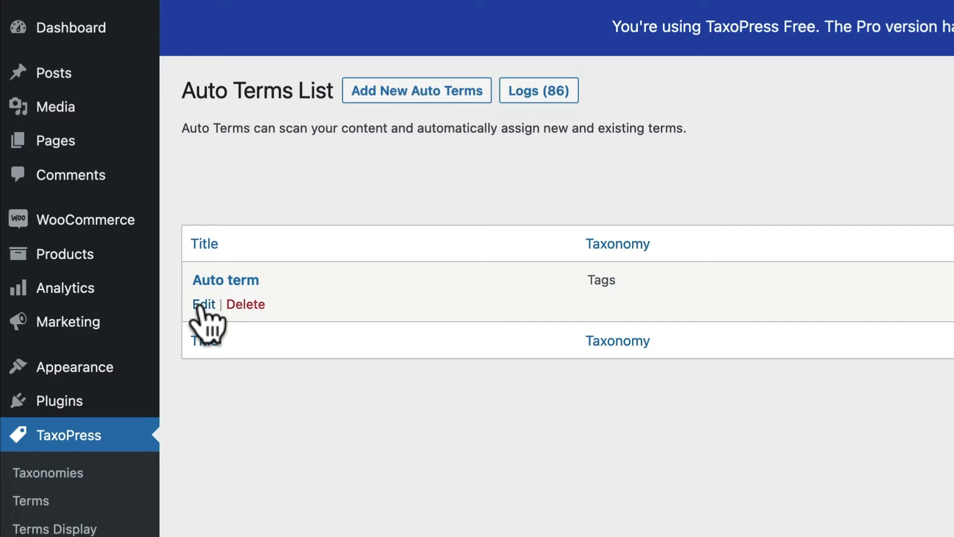
# Step: Edit the 'Auto term' rule: set the taxonomy to Product categories, uncheck Posts, and check Products
pyautogui.click(202, 305)
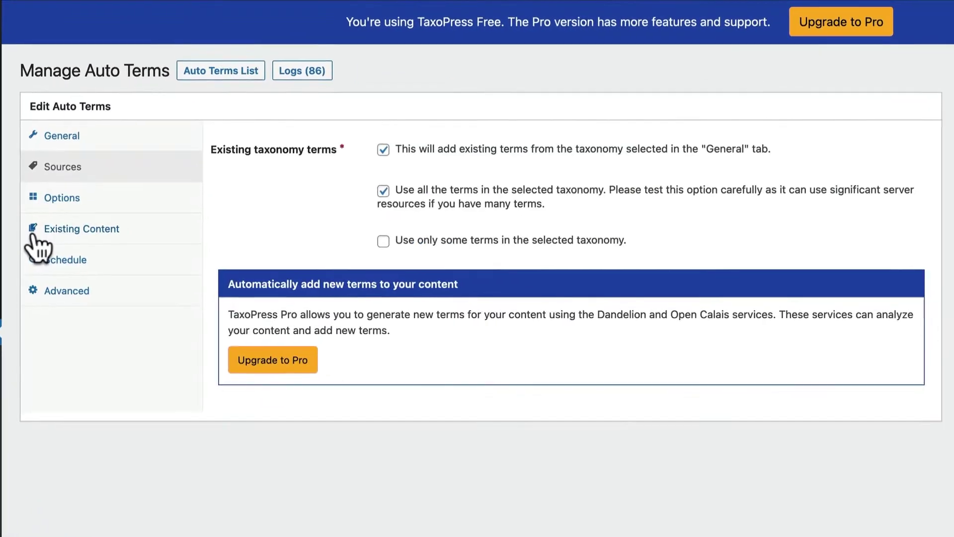
pyautogui.click(58, 142)
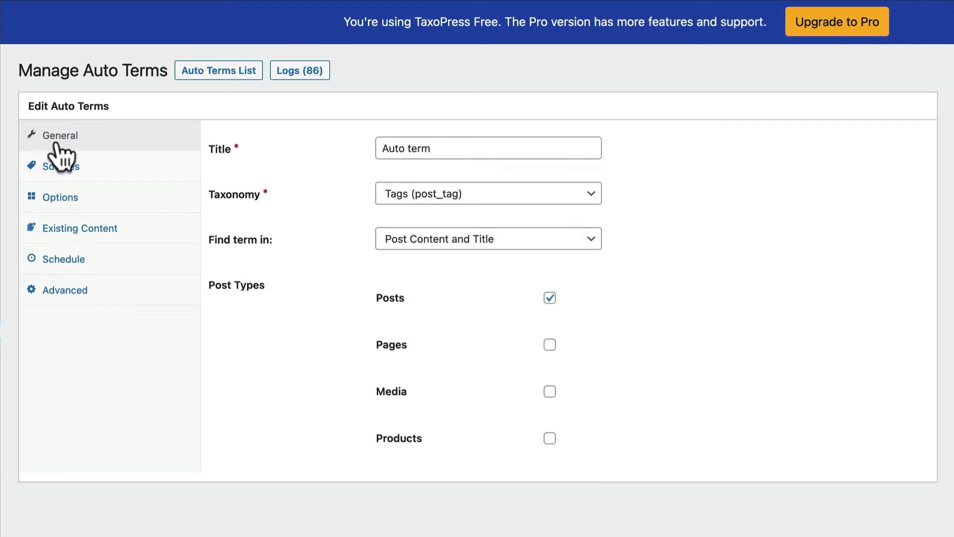
pyautogui.click(435, 200)
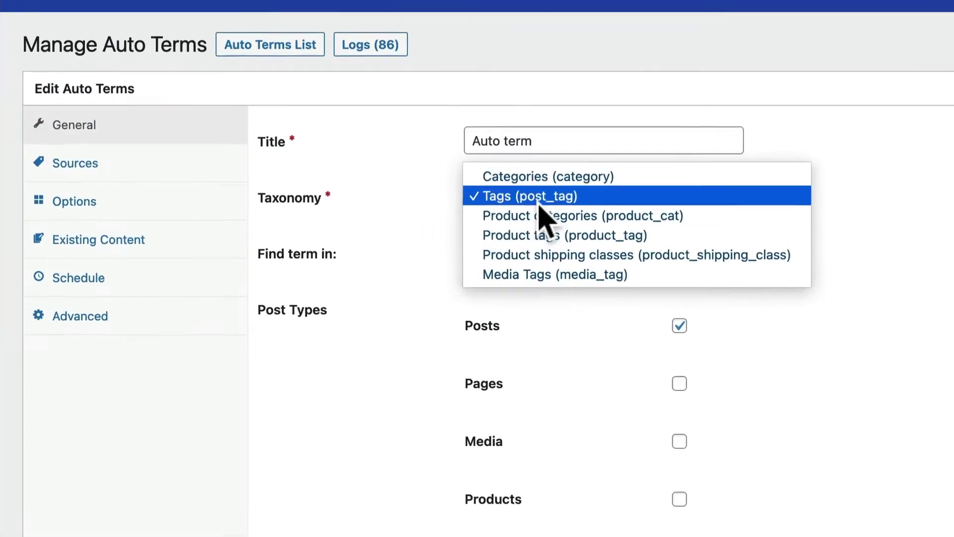
pyautogui.click(574, 219)
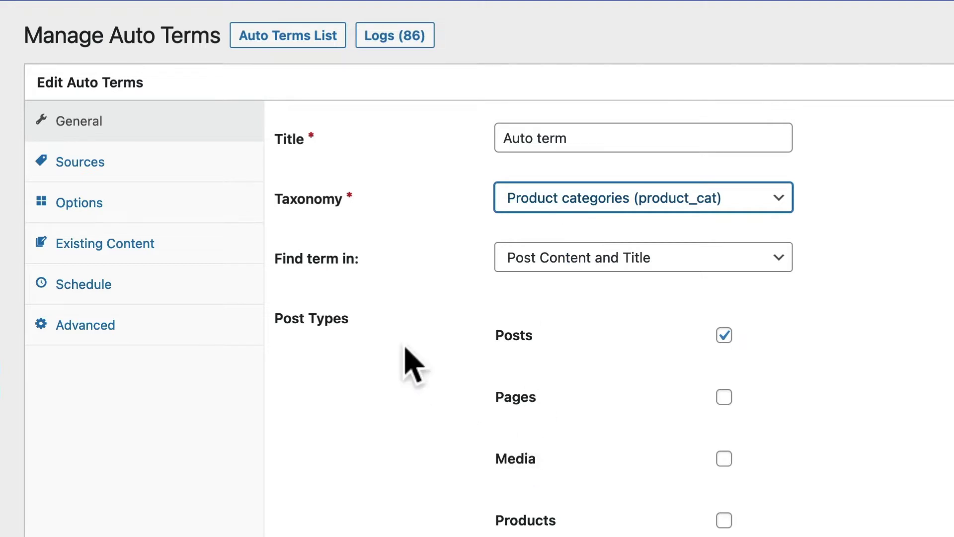
pyautogui.click(724, 337)
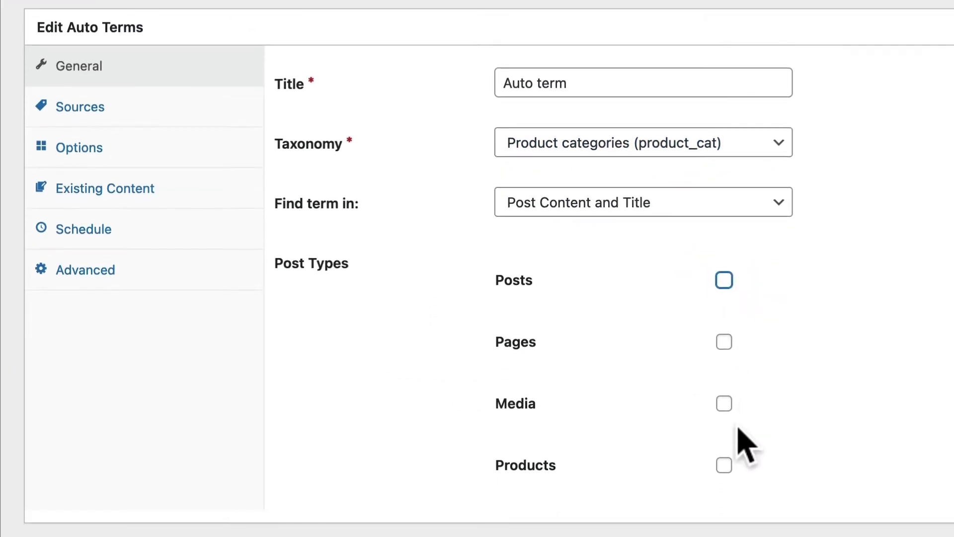
pyautogui.click(724, 502)
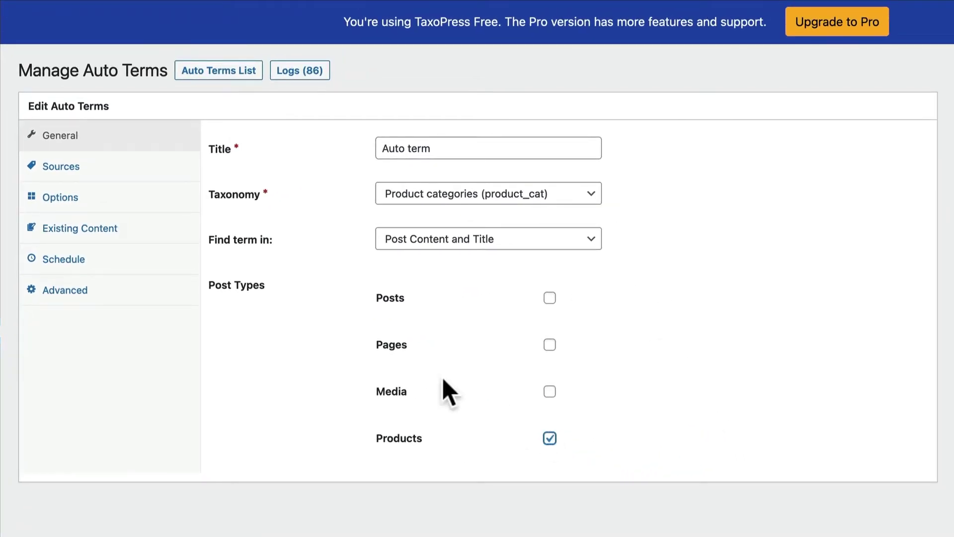
pyautogui.click(80, 175)
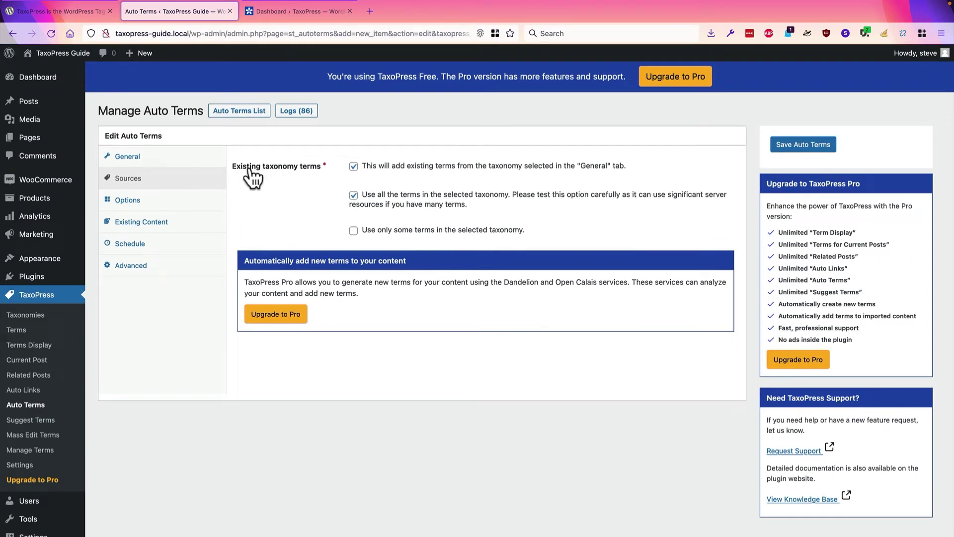
# Step: Save the edited 'Auto term' rule with Save Auto Terms
pyautogui.click(797, 148)
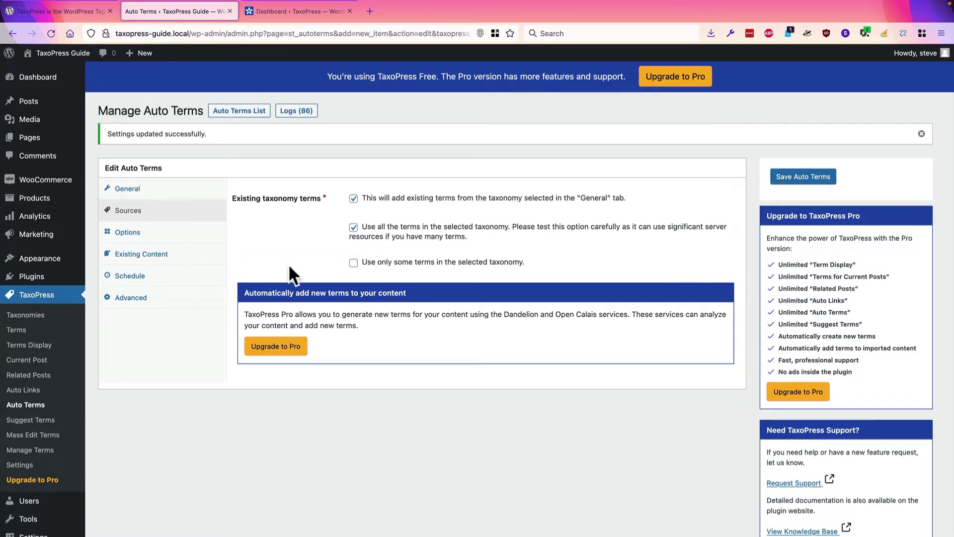
# Step: Publish a new product 'Fruit Basket' described as 'This has apples, bananas, eggs and more.'
pyautogui.moveTo(38, 204)
pyautogui.click(107, 216)
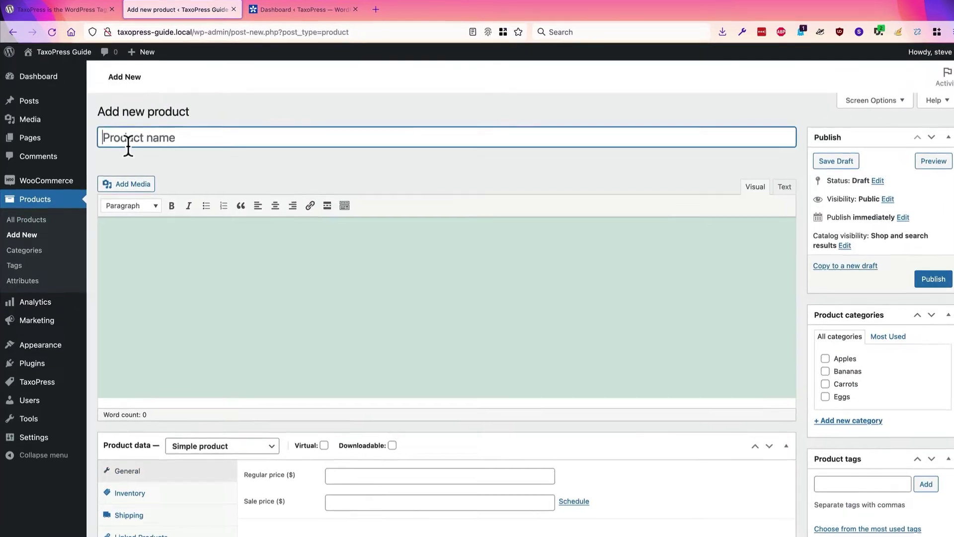
pyautogui.click(128, 146)
pyautogui.write('Fruit Basket')
pyautogui.click(276, 427)
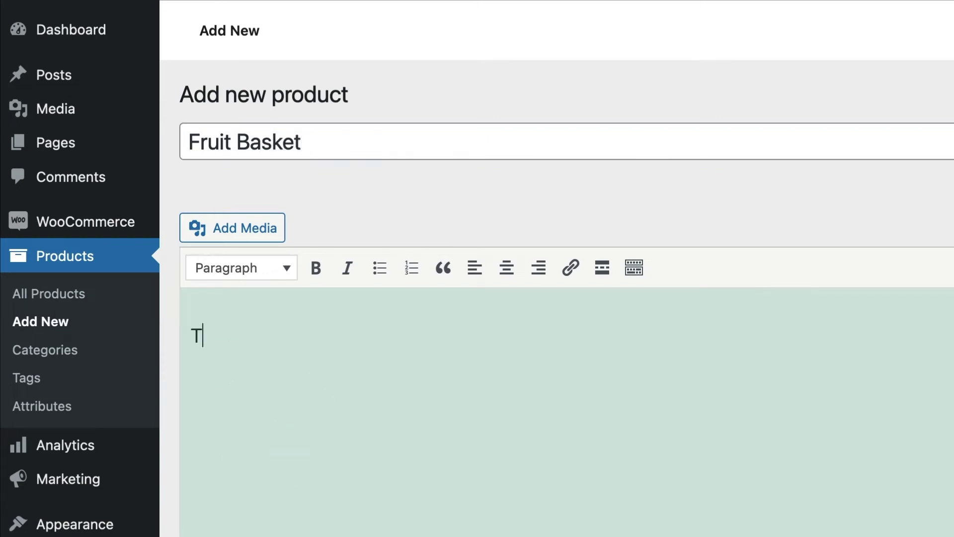
pyautogui.write('This has apples, bana')
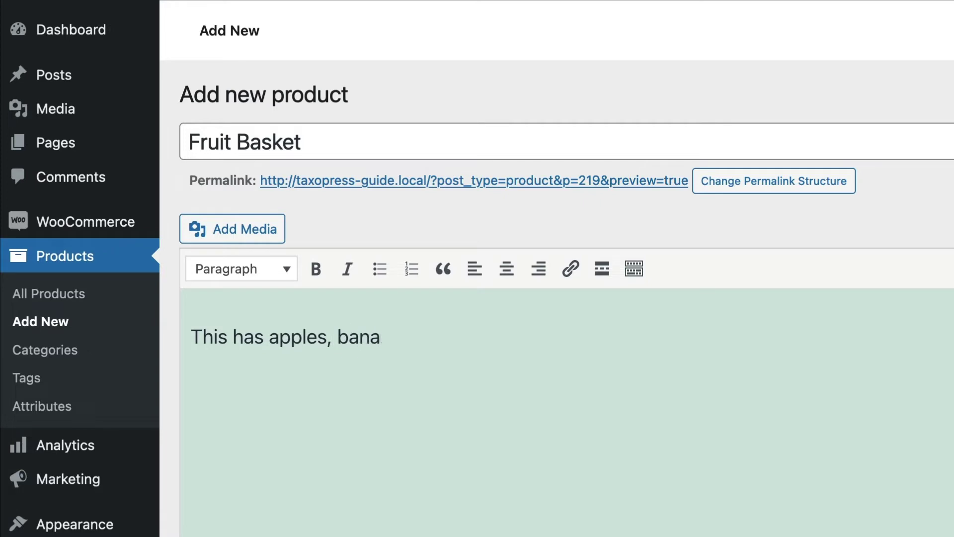
pyautogui.write('nas, eggs and')
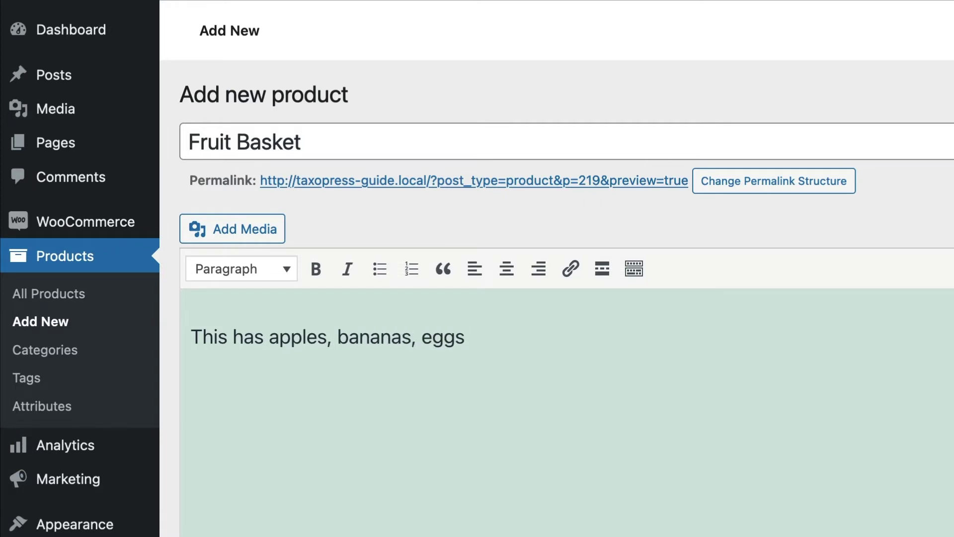
pyautogui.write(' more.')
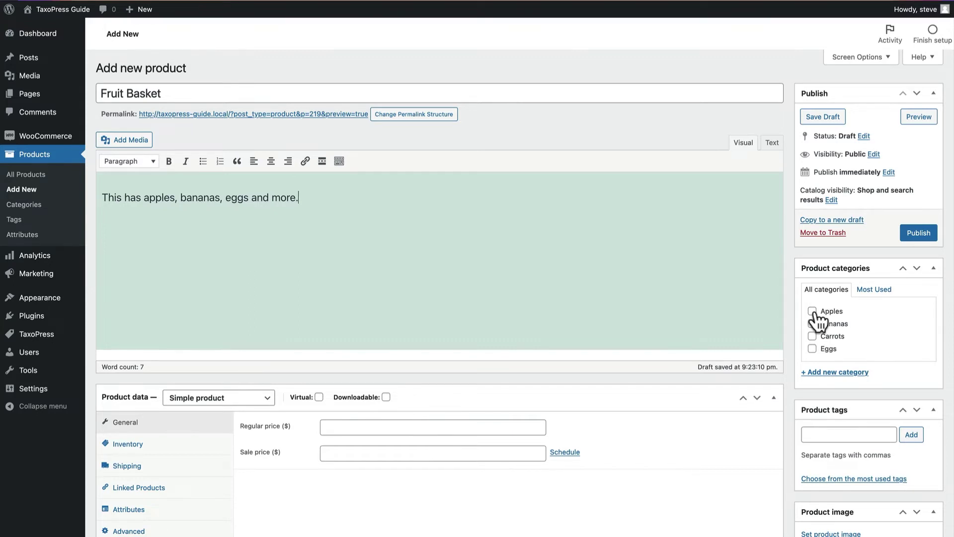
pyautogui.click(918, 234)
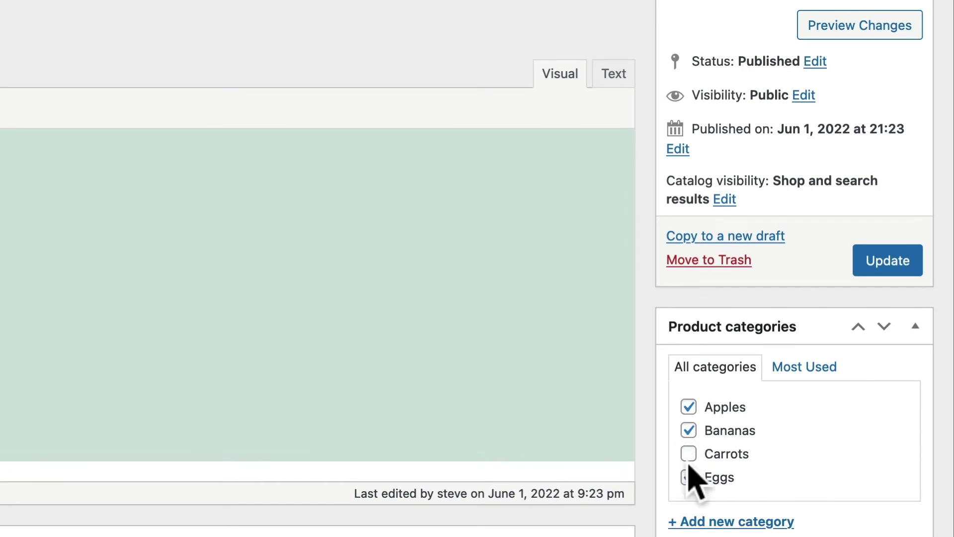
# Step: Append 'It even has carrots.' to the Fruit Basket description and update the product
pyautogui.click(483, 174)
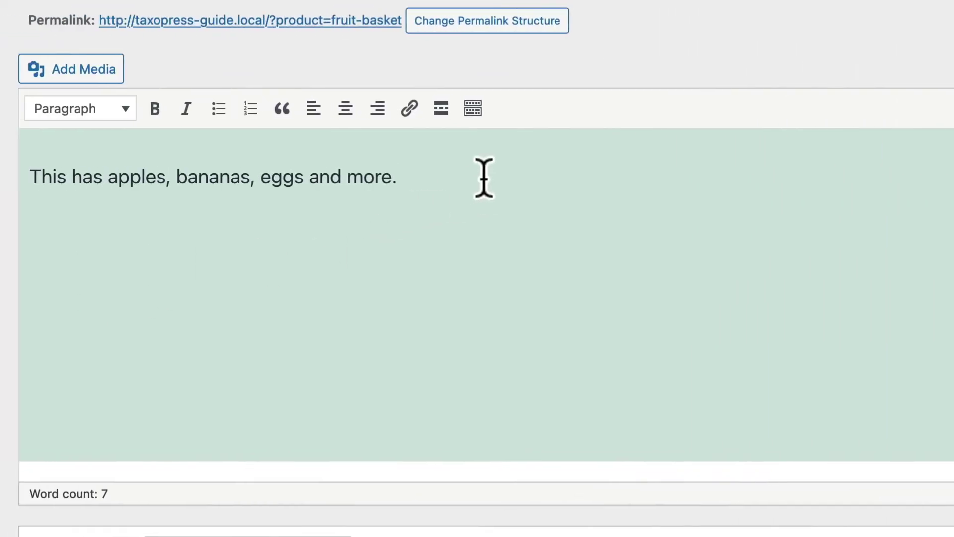
pyautogui.write('It e')
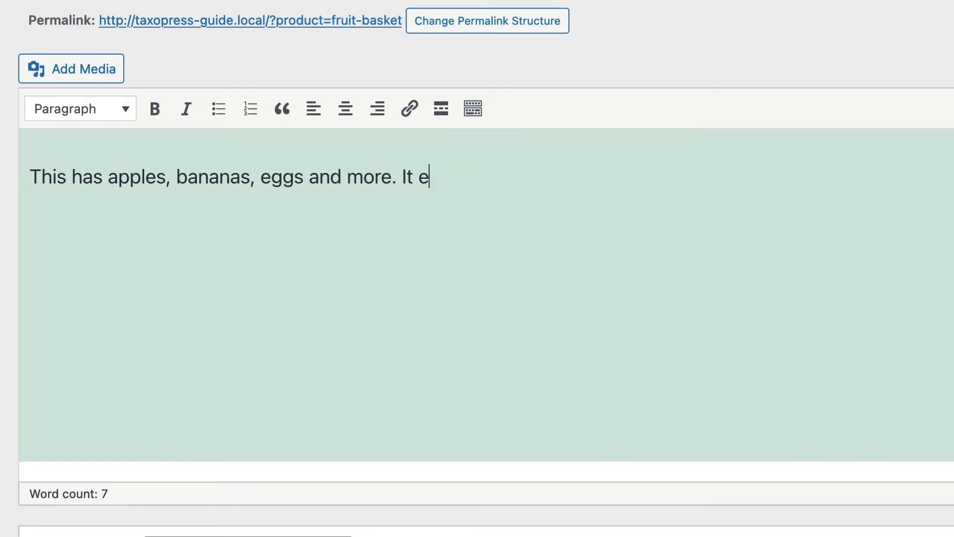
pyautogui.write('ven has carrots')
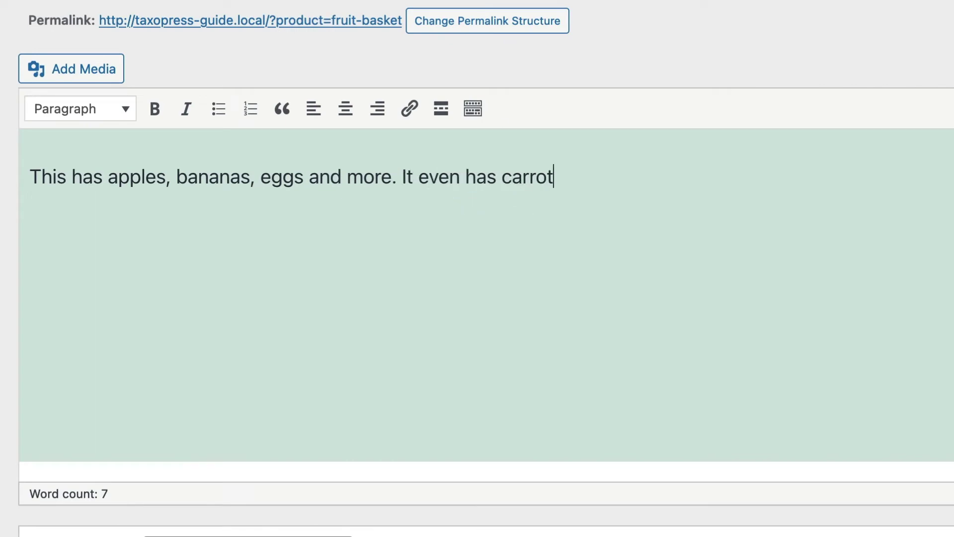
pyautogui.write('.')
pyautogui.click(919, 323)
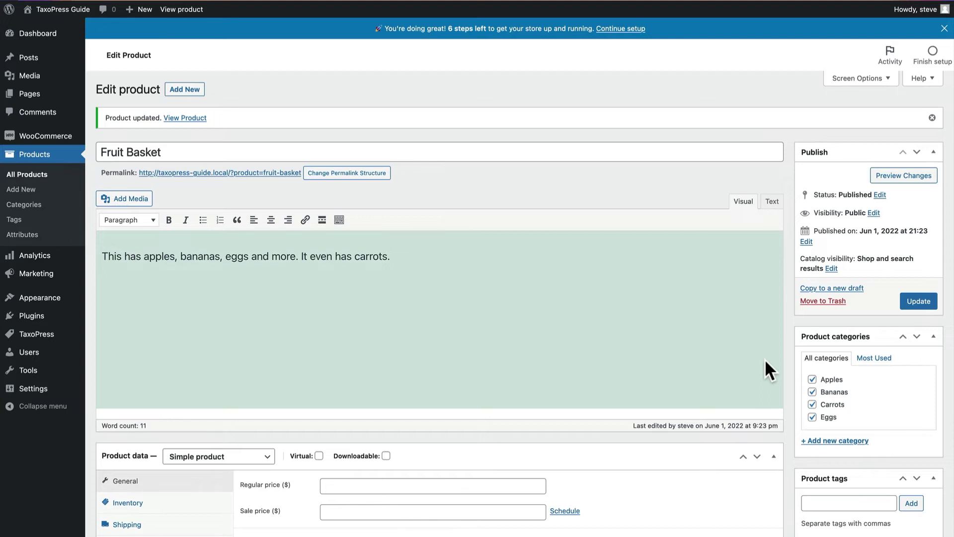
# Step: Reopen the 'Auto term' rule from the Auto Terms list and show its Options settings
pyautogui.moveTo(50, 338)
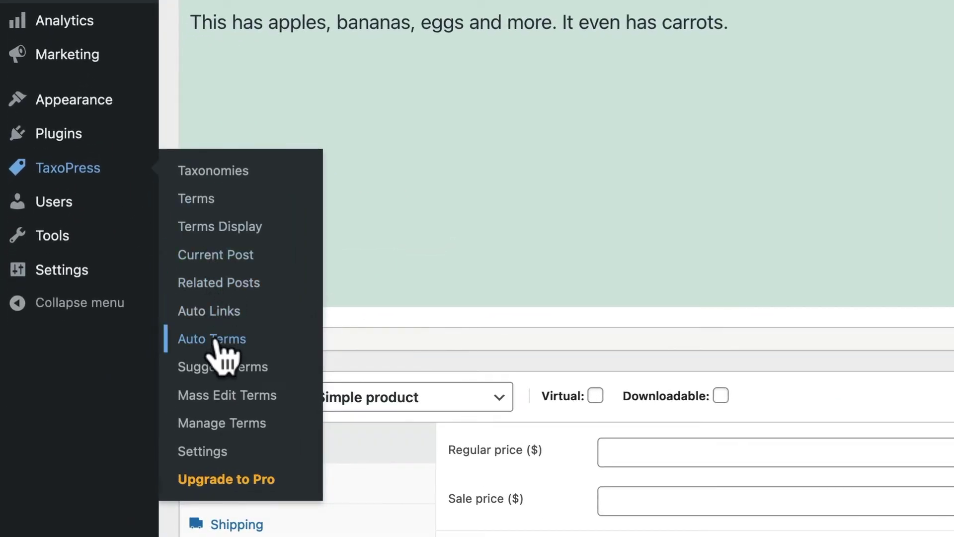
pyautogui.click(219, 342)
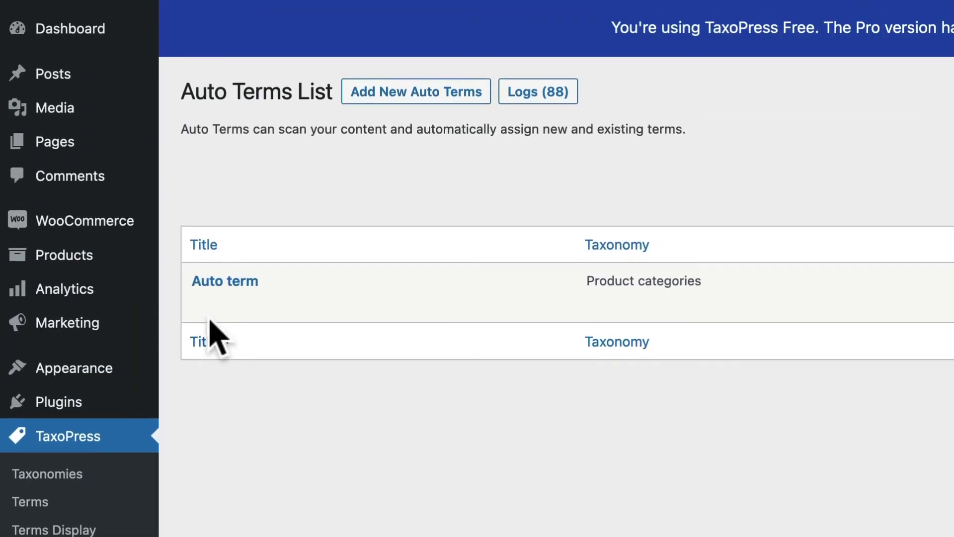
pyautogui.moveTo(213, 324)
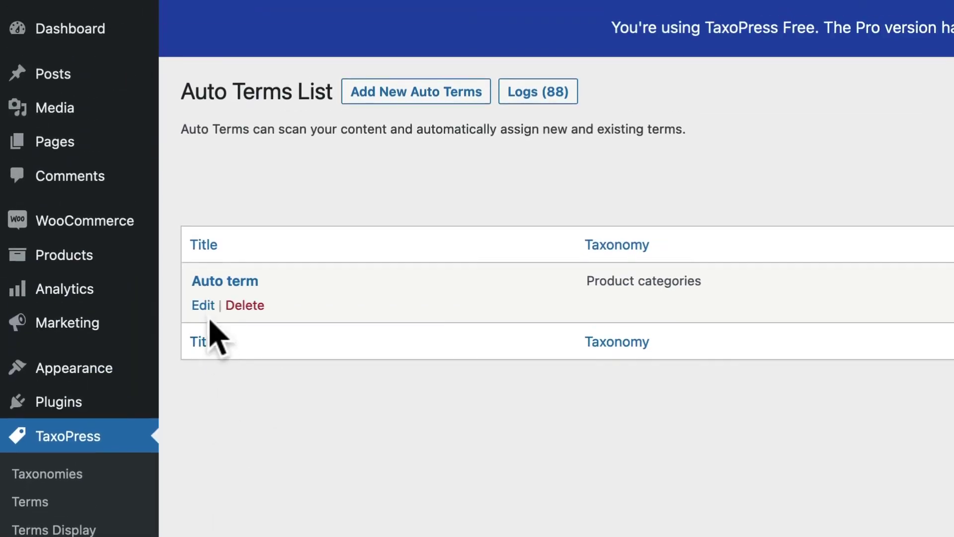
pyautogui.click(201, 305)
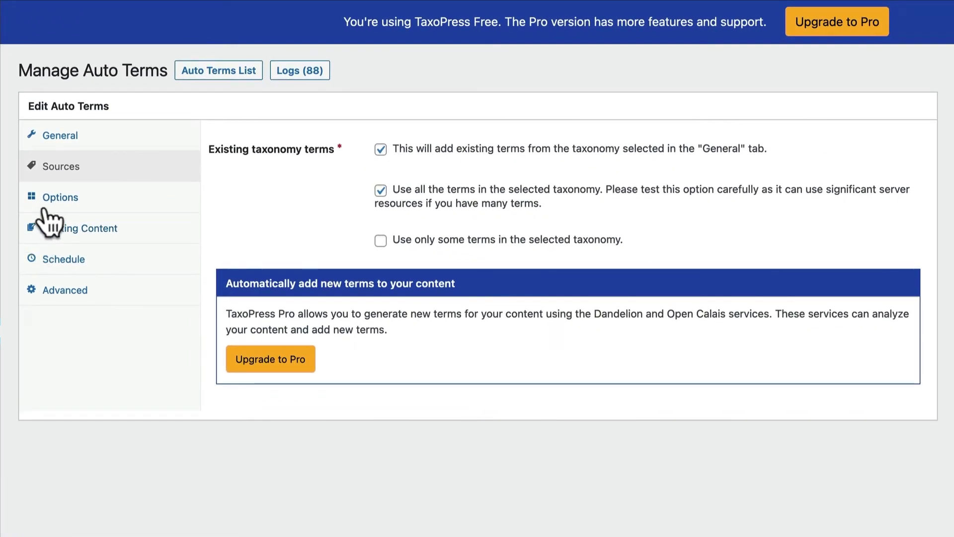
pyautogui.click(52, 214)
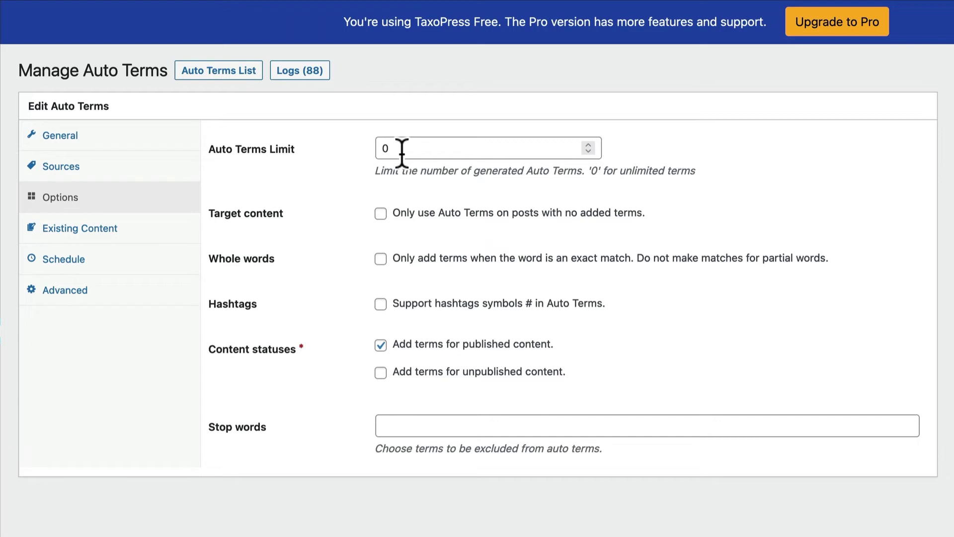
# Step: Enable 'Add terms for unpublished content', then view the Existing Content settings
pyautogui.click(380, 373)
pyautogui.click(99, 232)
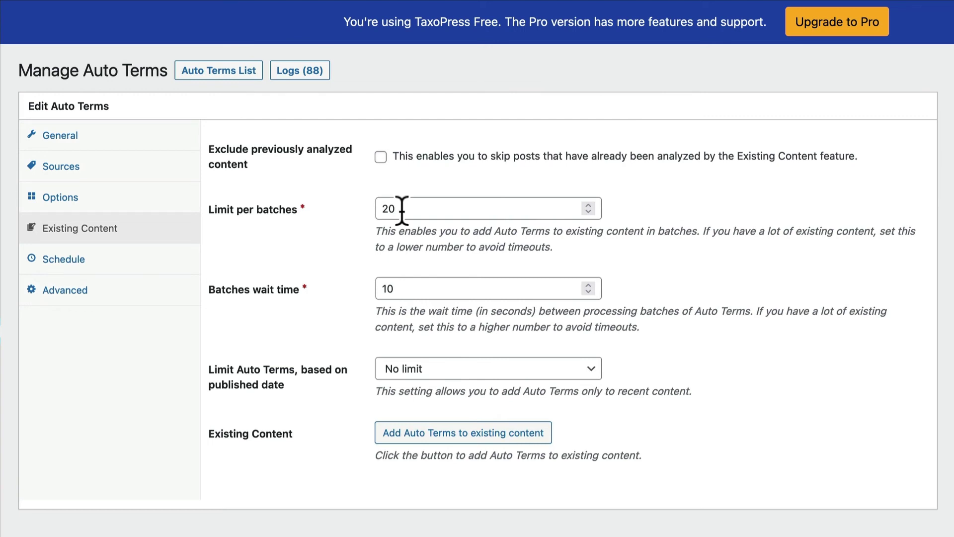
# Step: Step through the Schedule and Advanced panels, ending on General with Product categories for Products
pyautogui.click(68, 262)
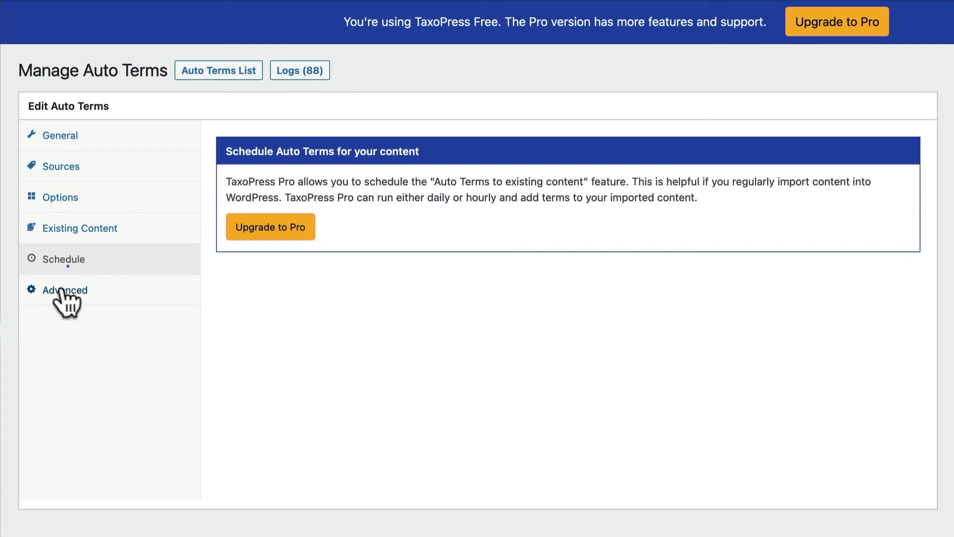
pyautogui.click(62, 292)
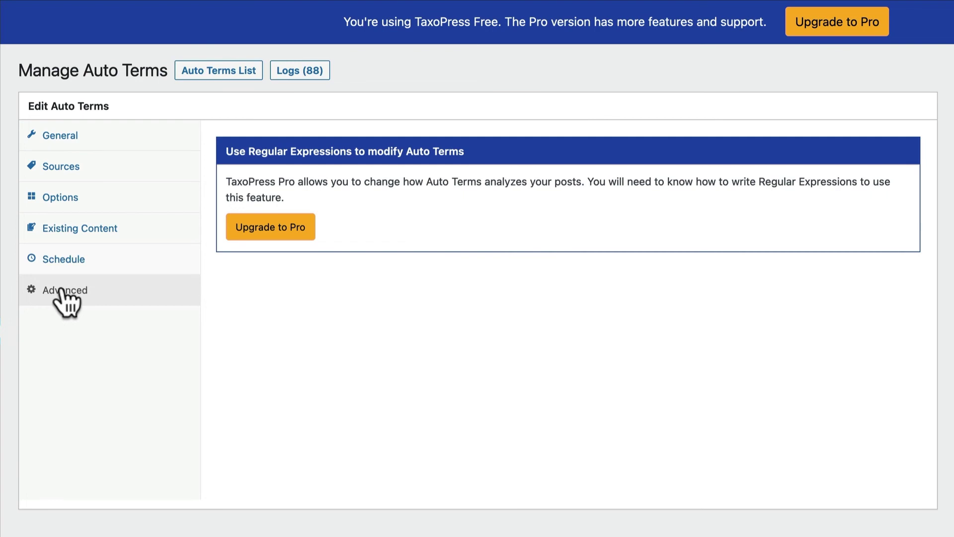
pyautogui.click(61, 139)
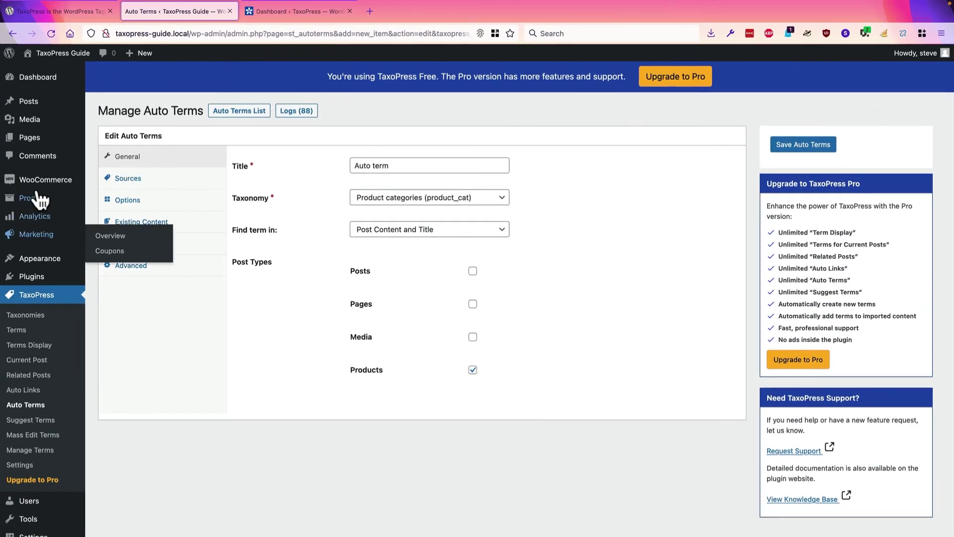
# Step: Bring up the WooCommerce menu in the admin sidebar
pyautogui.moveTo(46, 187)
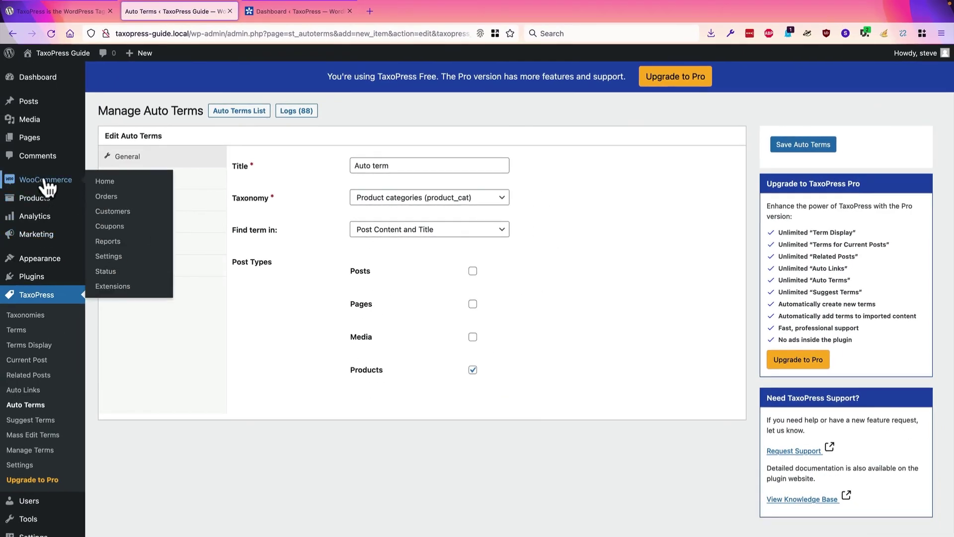